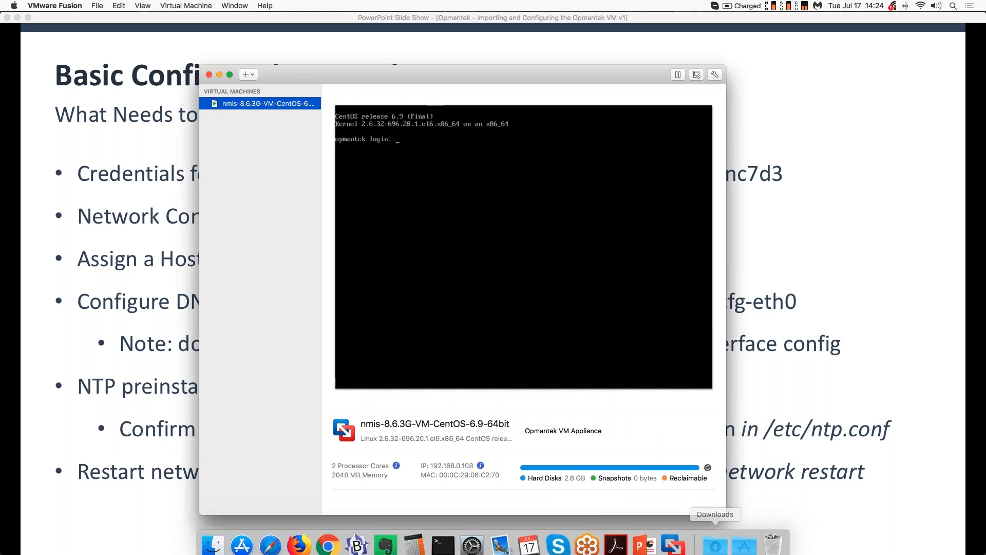
- Bring the NMIS VM console forward, minimize the library, and log in as root
{"action": "left_click_drag", "start_coordinate": [403, 81], "coordinate": [370, 79]}
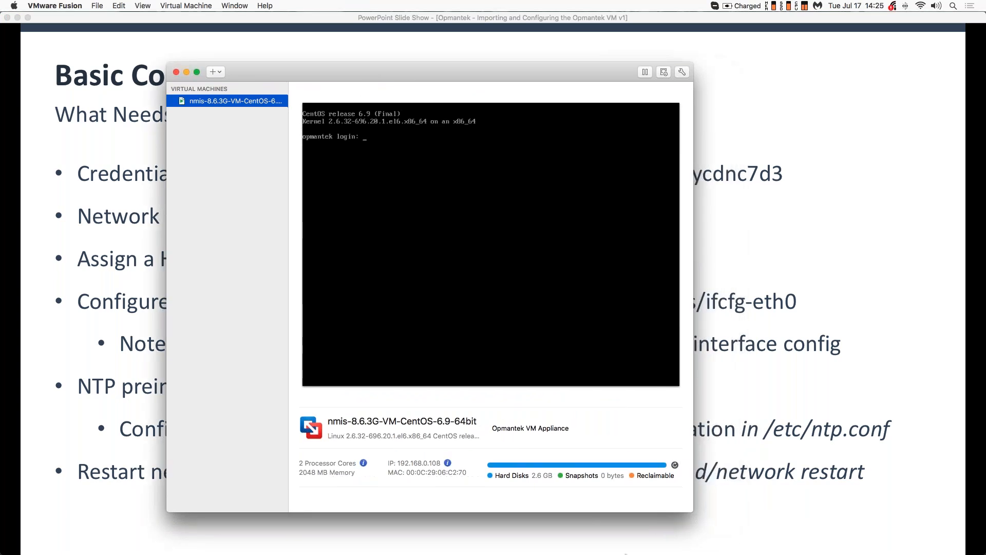
{"action": "left_click", "coordinate": [674, 537]}
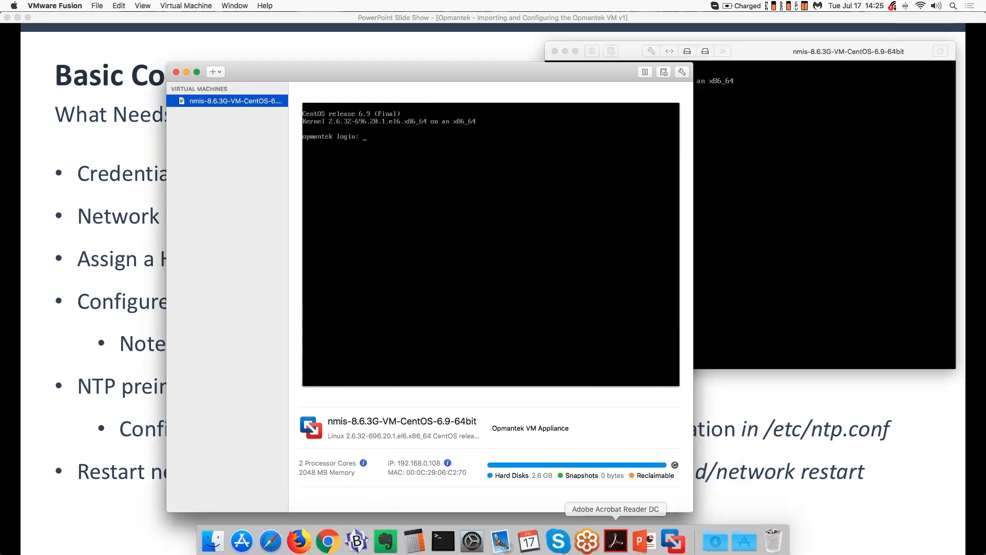
{"action": "left_click", "coordinate": [187, 72]}
{"action": "left_click_drag", "start_coordinate": [757, 48], "coordinate": [424, 100]}
{"action": "type", "text": "root"}
{"action": "key", "text": "Return"}
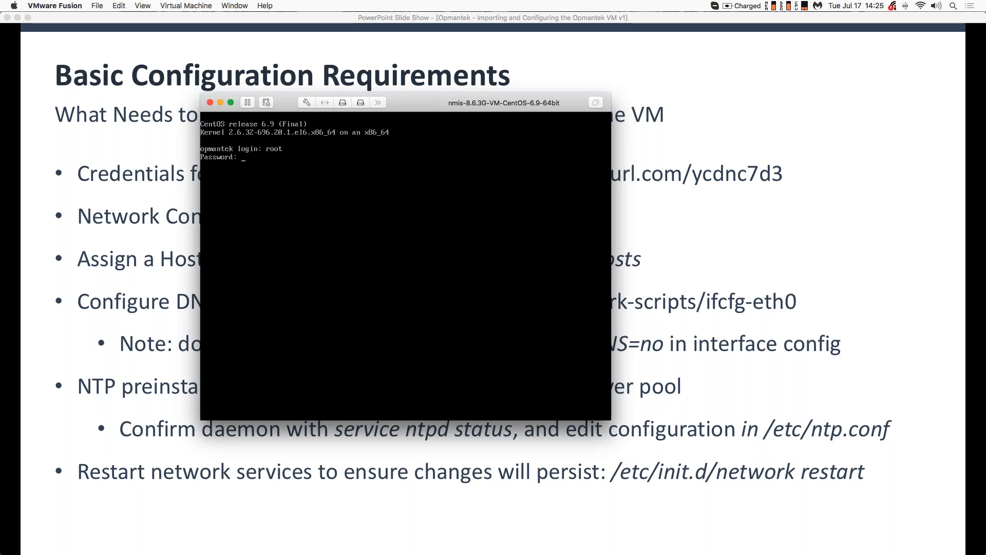
{"action": "key", "text": "Return"}
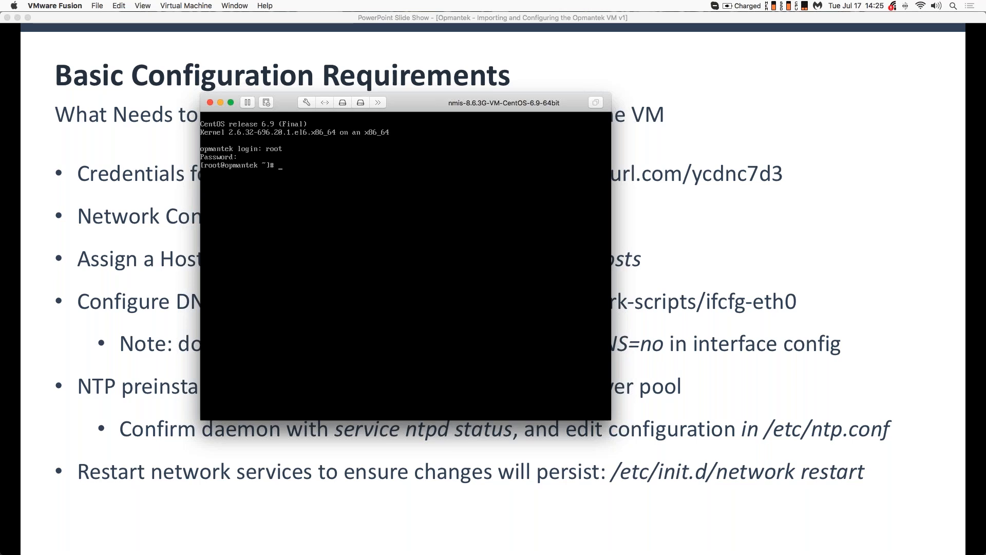
- Circle the tinyurl credentials link on the slide and move the console off the bullets
{"action": "left_click_drag", "start_coordinate": [442, 106], "coordinate": [445, 218]}
{"action": "mouse_move", "coordinate": [785, 153]}
{"action": "left_mouse_down"}
{"action": "mouse_move", "coordinate": [685, 137]}
{"action": "mouse_move", "coordinate": [543, 145]}
{"action": "mouse_move", "coordinate": [583, 191]}
{"action": "mouse_move", "coordinate": [796, 173]}
{"action": "mouse_move", "coordinate": [734, 146]}
{"action": "left_mouse_up"}
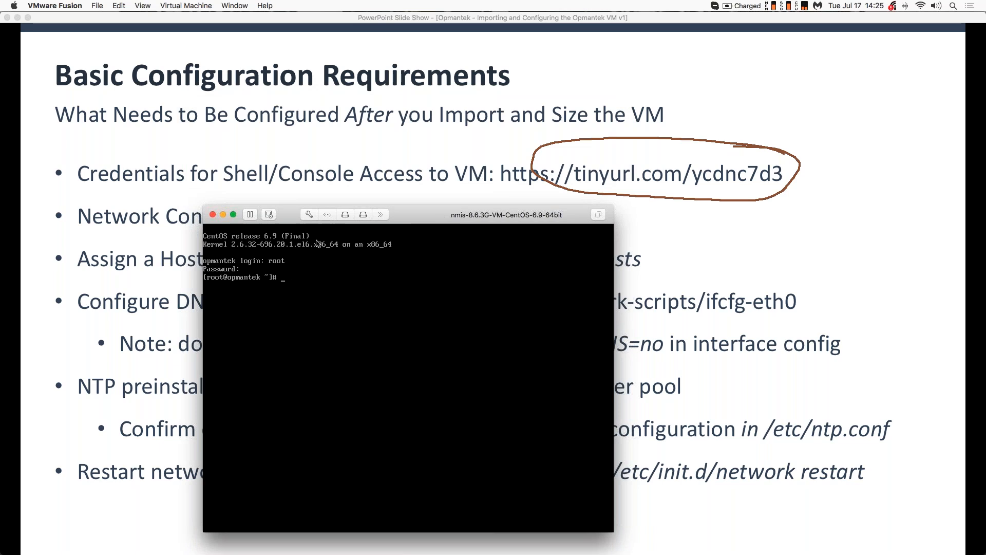
{"action": "left_click_drag", "start_coordinate": [292, 219], "coordinate": [575, 234]}
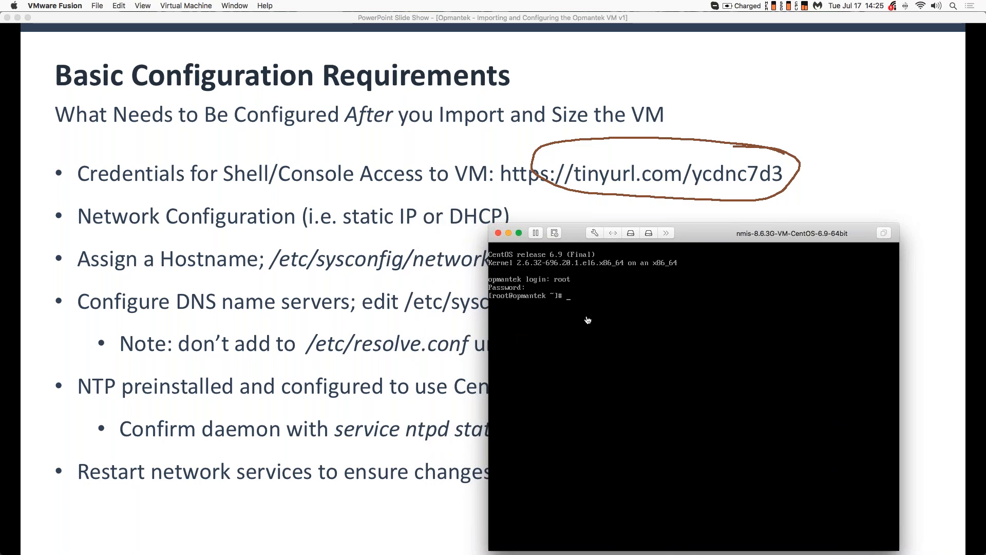
- Run ls -l to list ifcfg-eth0.dhcp and ifcfg-eth0.static, then move the console top-left
{"action": "type", "text": "ls -l"}
{"action": "key", "text": "Return"}
{"action": "key", "text": "Tab"}
{"action": "key", "text": "Tab"}
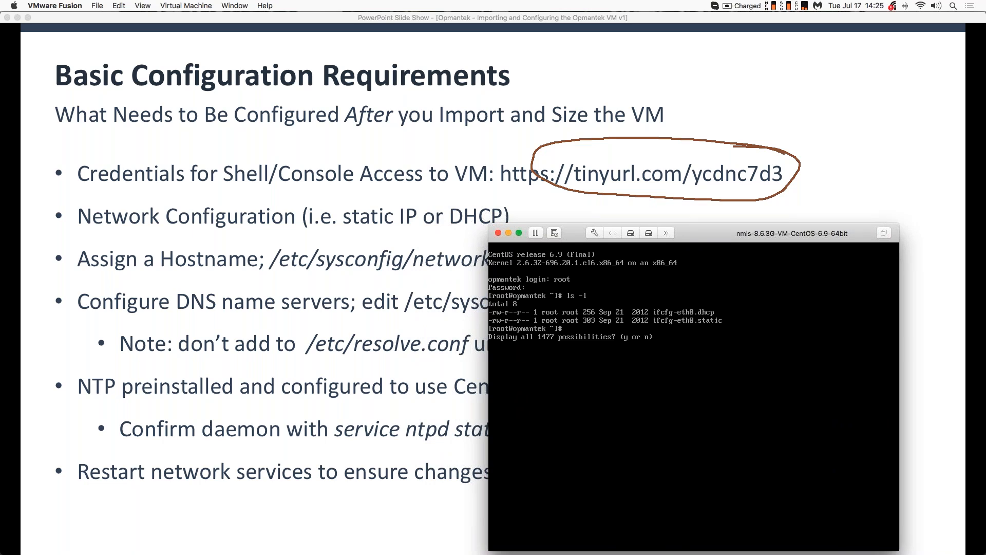
{"action": "key", "text": "n"}
{"action": "left_click_drag", "start_coordinate": [723, 237], "coordinate": [747, 224]}
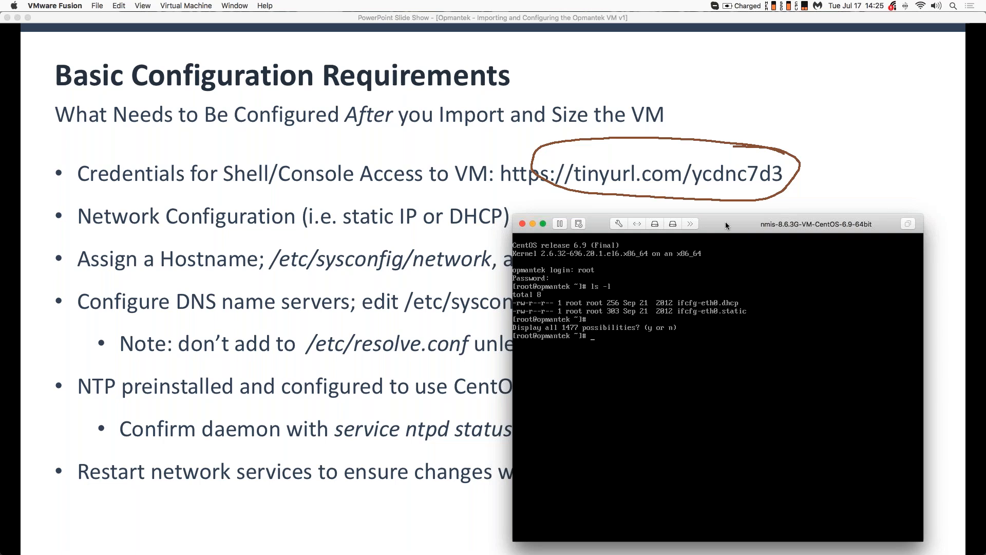
{"action": "left_click_drag", "start_coordinate": [730, 227], "coordinate": [543, 228]}
{"action": "left_click_drag", "start_coordinate": [452, 193], "coordinate": [254, 32]}
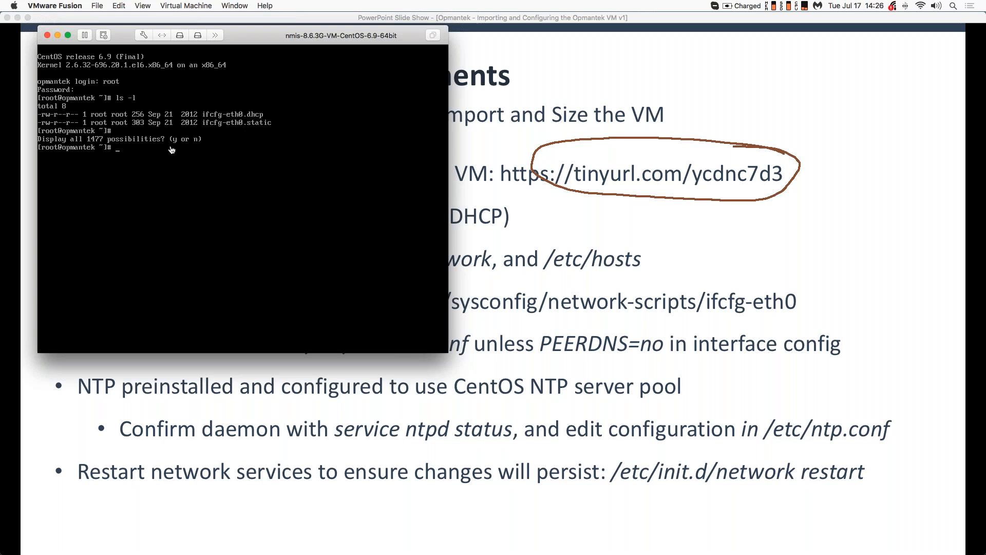
- View ifcfg-eth0.dhcp in vi, confirming BOOTPROTO=dhcp and PEERDNS=yes, then quit with :q
{"action": "type", "text": "vi if"}
{"action": "key", "text": "Tab"}
{"action": "type", "text": "dhcp"}
{"action": "key", "text": "Return"}
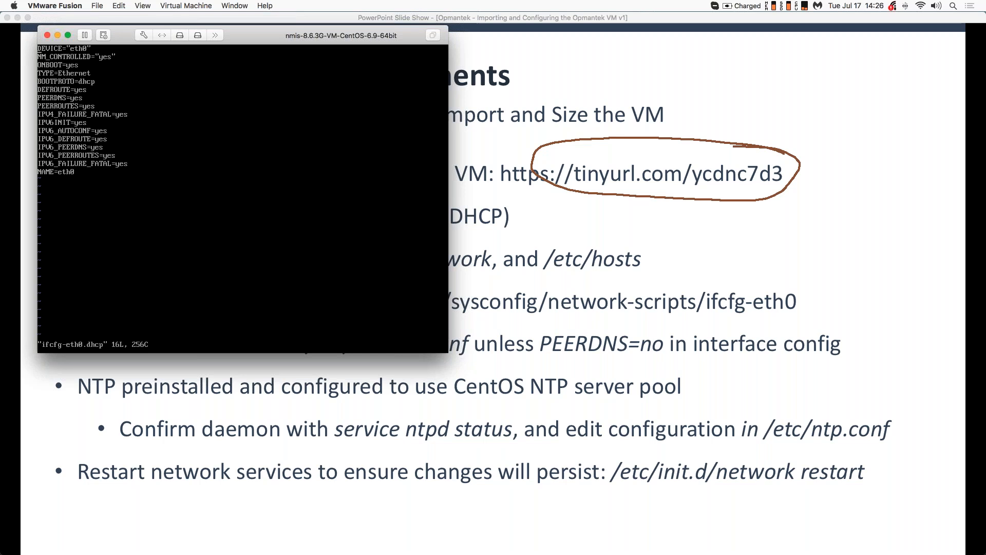
{"action": "mouse_move", "coordinate": [125, 33]}
{"action": "left_mouse_down"}
{"action": "mouse_move", "coordinate": [159, 53]}
{"action": "mouse_move", "coordinate": [134, 33]}
{"action": "left_mouse_up"}
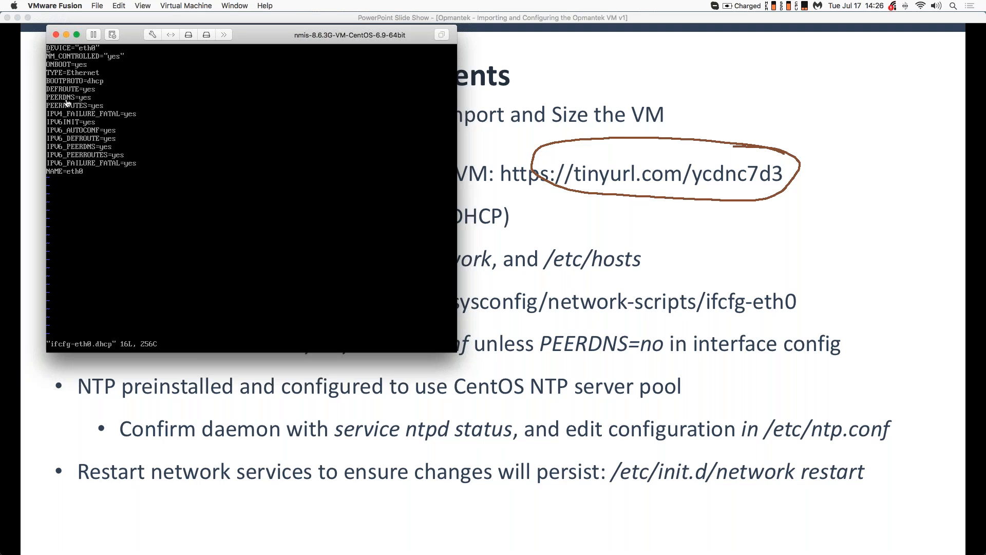
{"action": "type", "text": ":q"}
{"action": "key", "text": "Return"}
{"action": "left_click_drag", "start_coordinate": [237, 35], "coordinate": [285, 38]}
- Check the hostname (opmantek), ntpd service status and system date, then clear the screen
{"action": "type", "text": "hostname"}
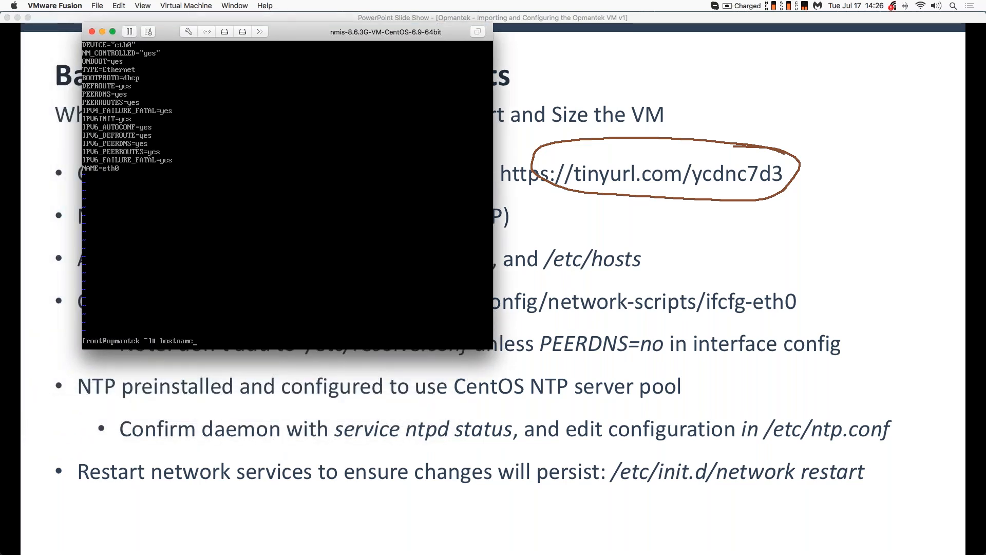
{"action": "key", "text": "Return"}
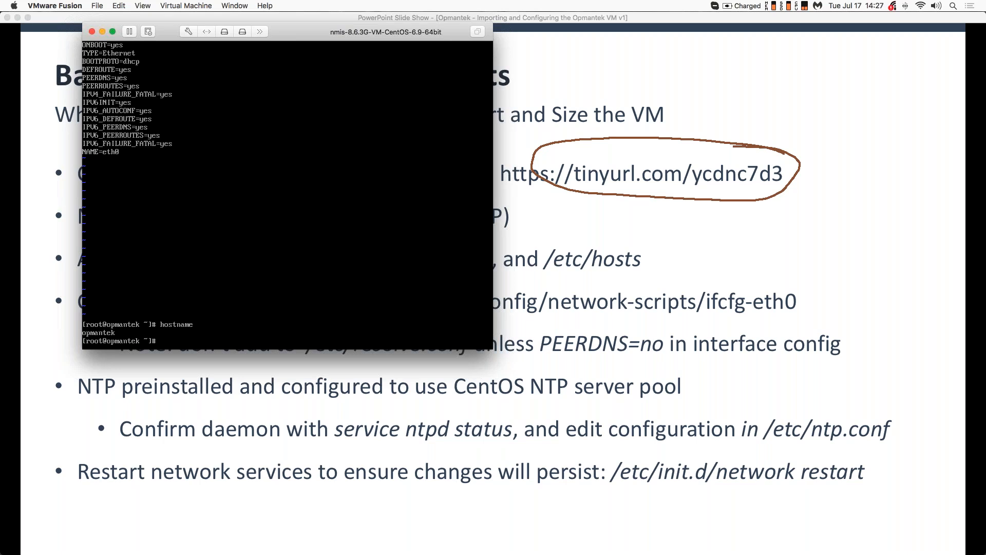
{"action": "type", "text": "service ntpd status"}
{"action": "key", "text": "Return"}
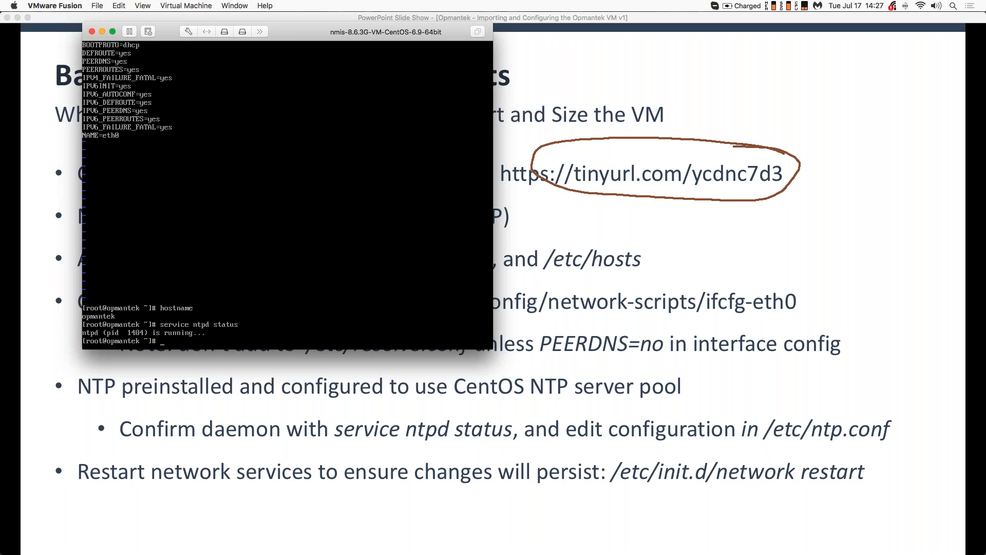
{"action": "type", "text": "date"}
{"action": "key", "text": "Return"}
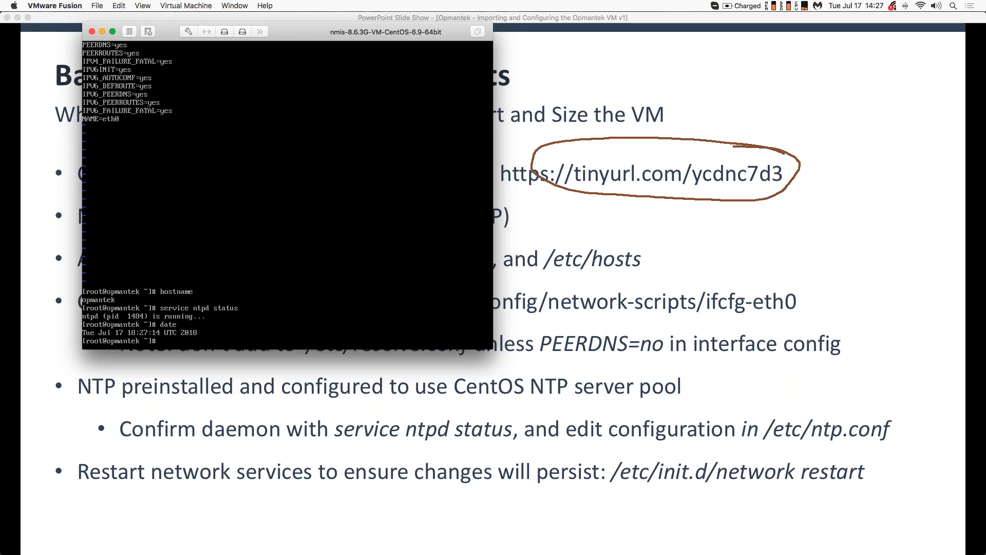
{"action": "left_click_drag", "start_coordinate": [320, 26], "coordinate": [356, 37]}
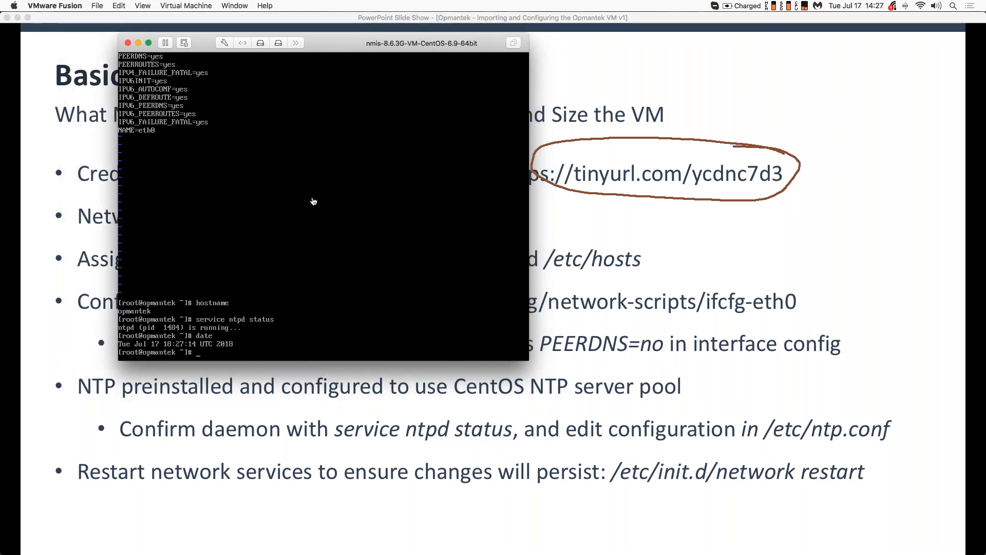
{"action": "key", "text": "ctrl+l"}
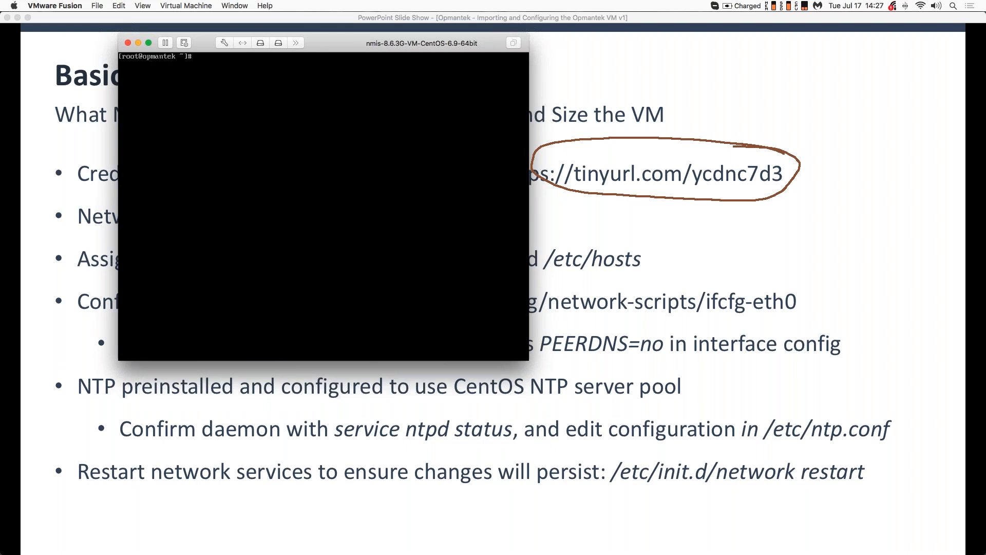
- Advance the slide show past the section header to the Maintaining the VM slide
{"action": "left_click", "coordinate": [650, 307]}
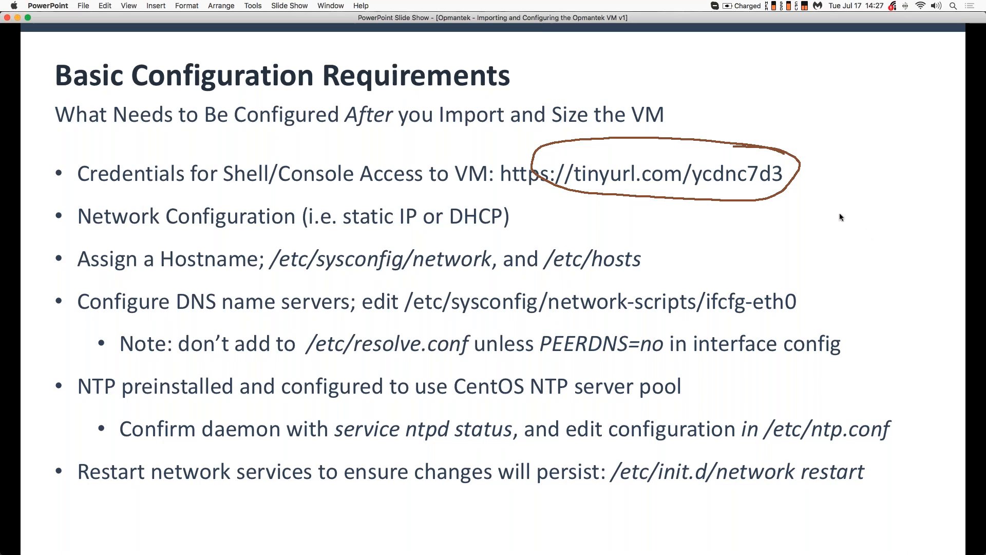
{"action": "left_click", "coordinate": [771, 248]}
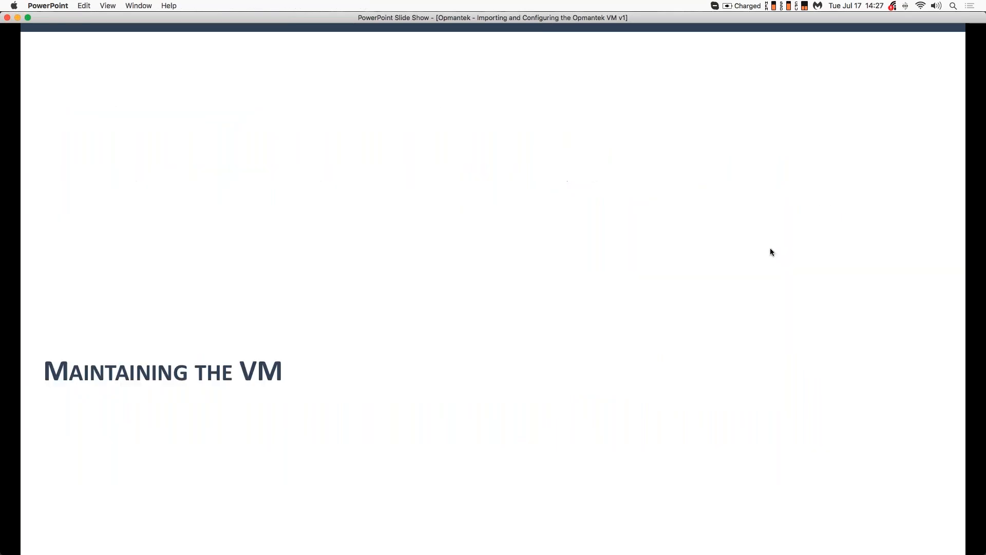
{"action": "left_click", "coordinate": [769, 251]}
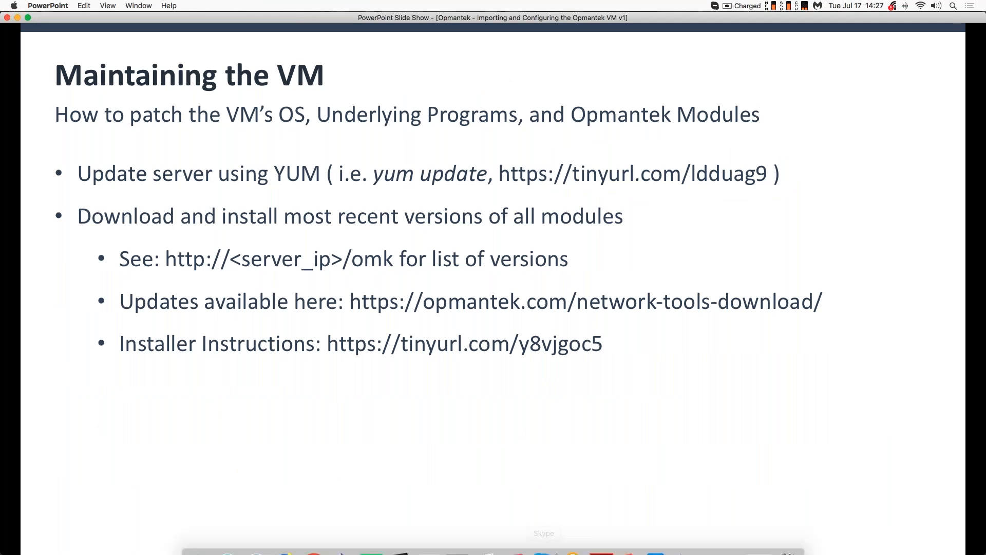
- Place the VM console below the first bullet and type 'yum update' at the root prompt
{"action": "mouse_move", "coordinate": [579, 552]}
{"action": "left_click", "coordinate": [659, 537]}
{"action": "left_click_drag", "start_coordinate": [344, 58], "coordinate": [520, 198]}
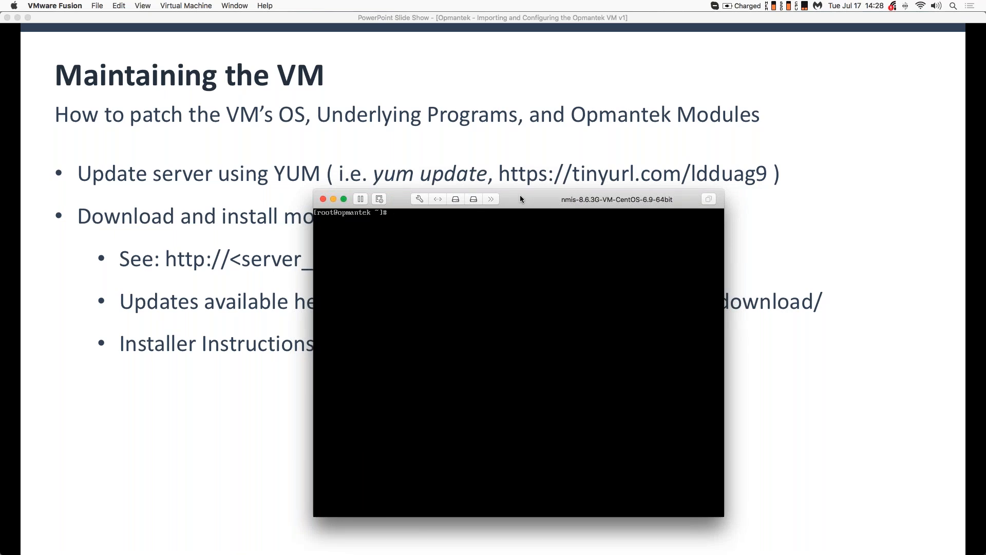
{"action": "mouse_move", "coordinate": [521, 198]}
{"action": "left_mouse_down"}
{"action": "mouse_move", "coordinate": [544, 220]}
{"action": "mouse_move", "coordinate": [538, 206]}
{"action": "left_mouse_up"}
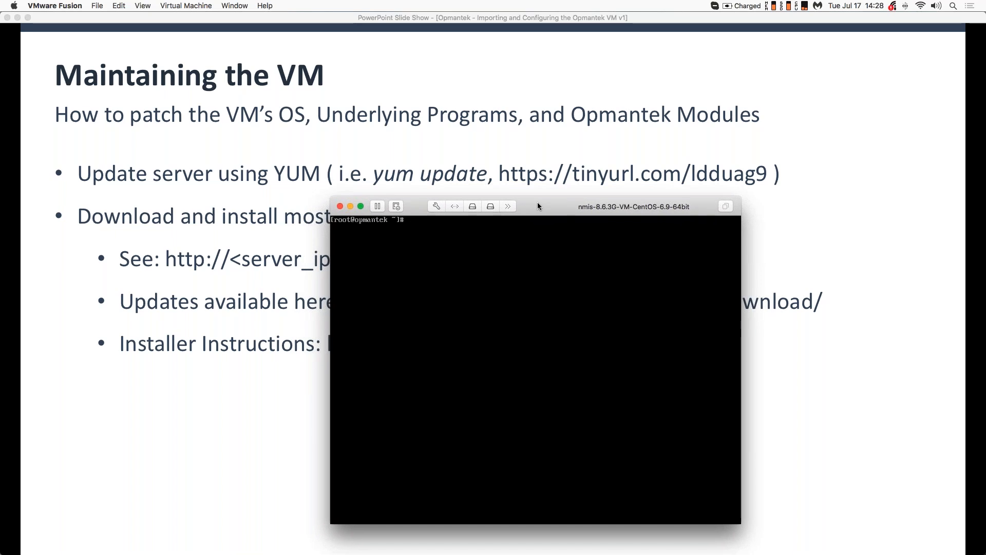
{"action": "type", "text": "yum update"}
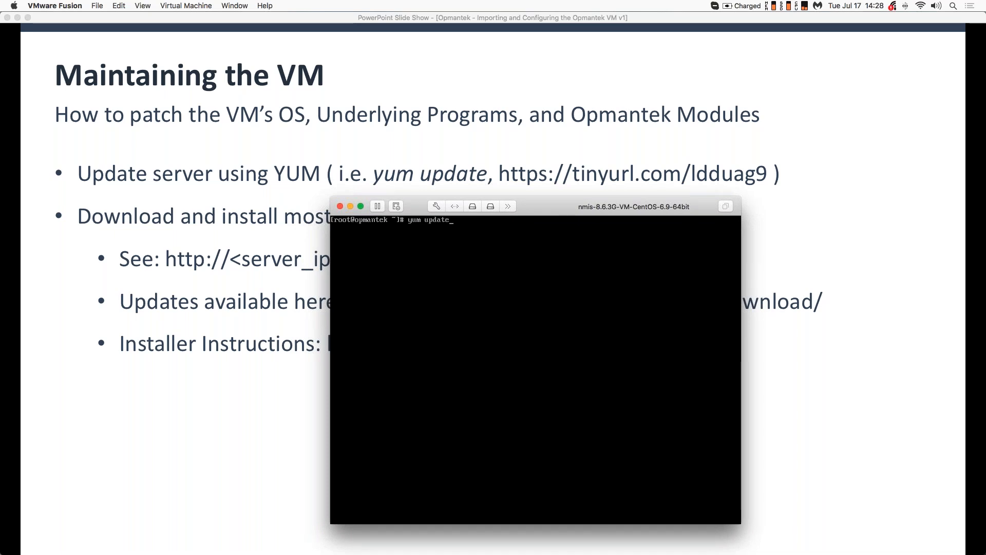